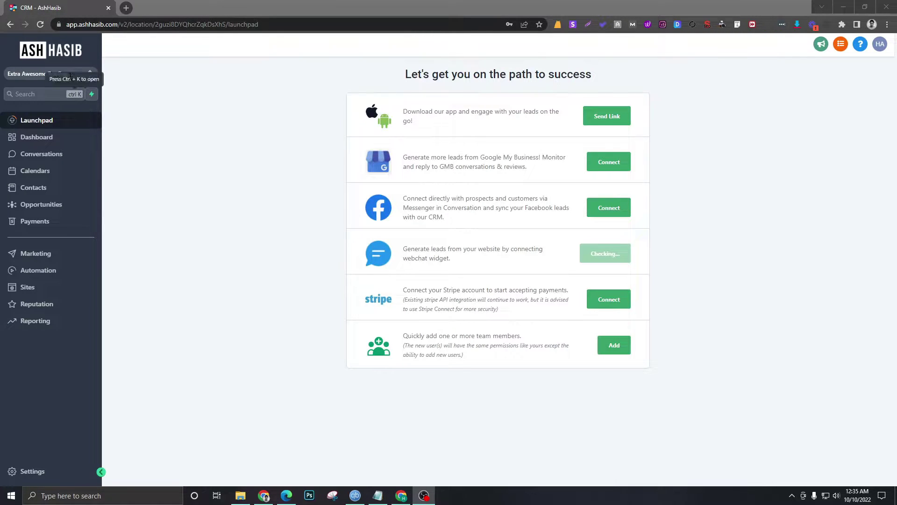
- Switch into the Extra Awesome Roofing sub-account, briefly returning to the agency view
left_click(25, 79)
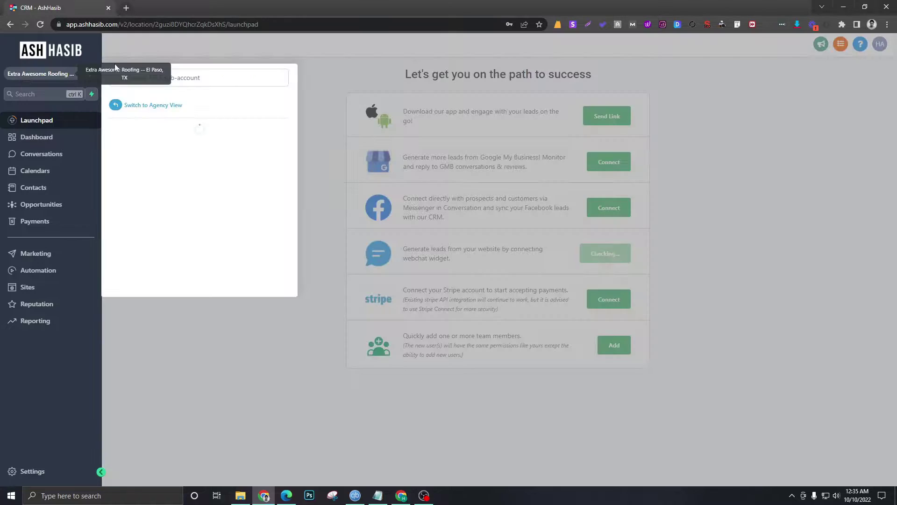
left_click(178, 173)
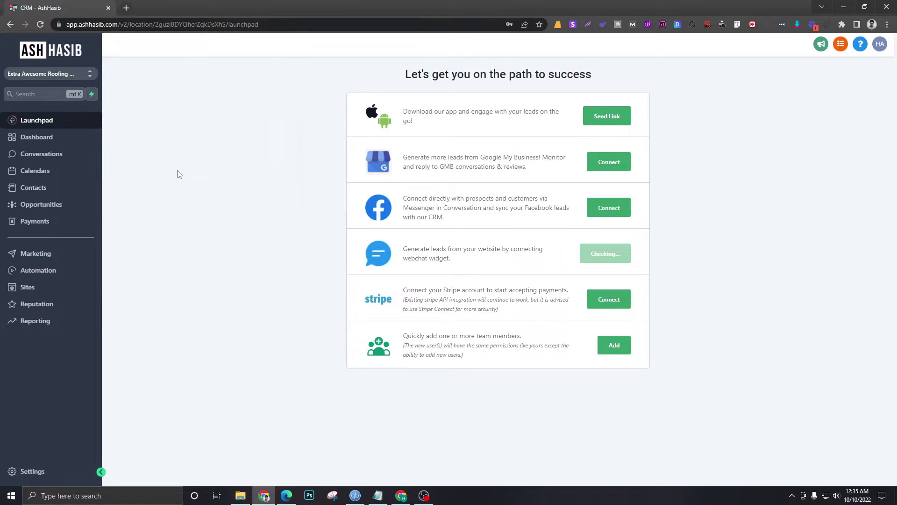
left_click(73, 77)
left_click(151, 107)
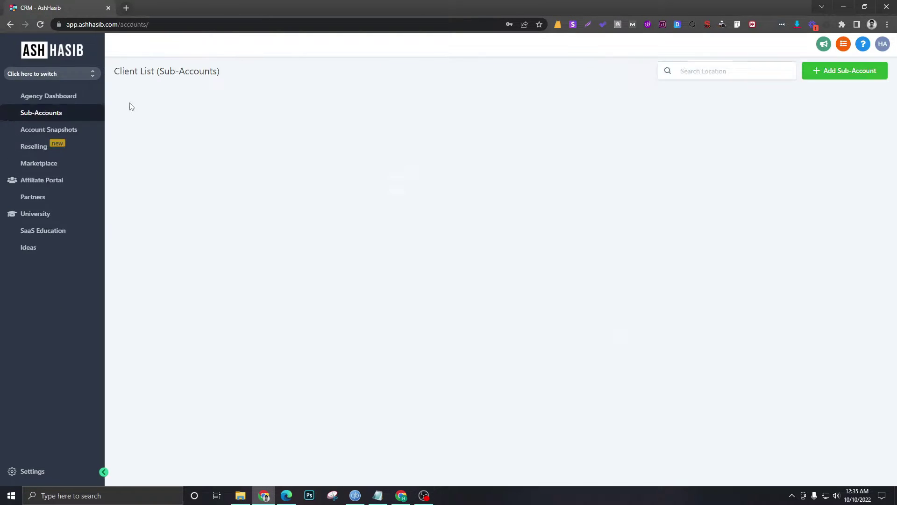
left_click(79, 78)
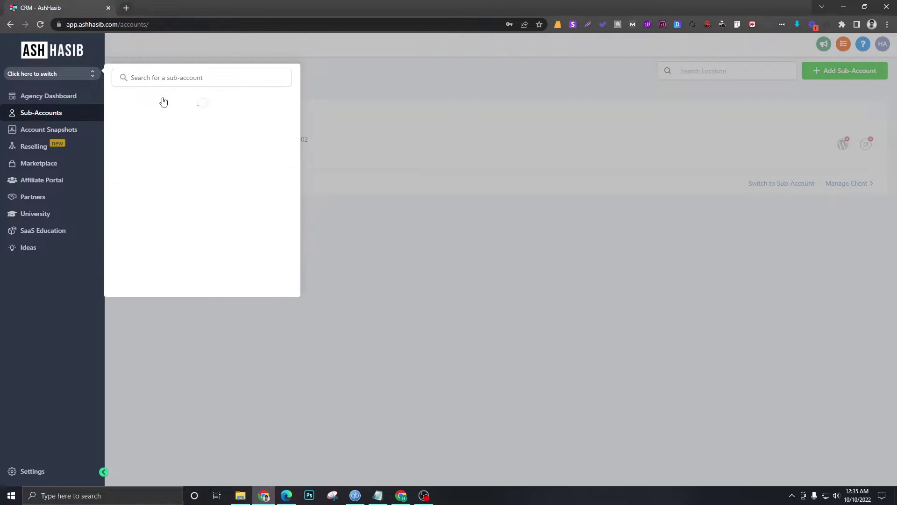
left_click(189, 174)
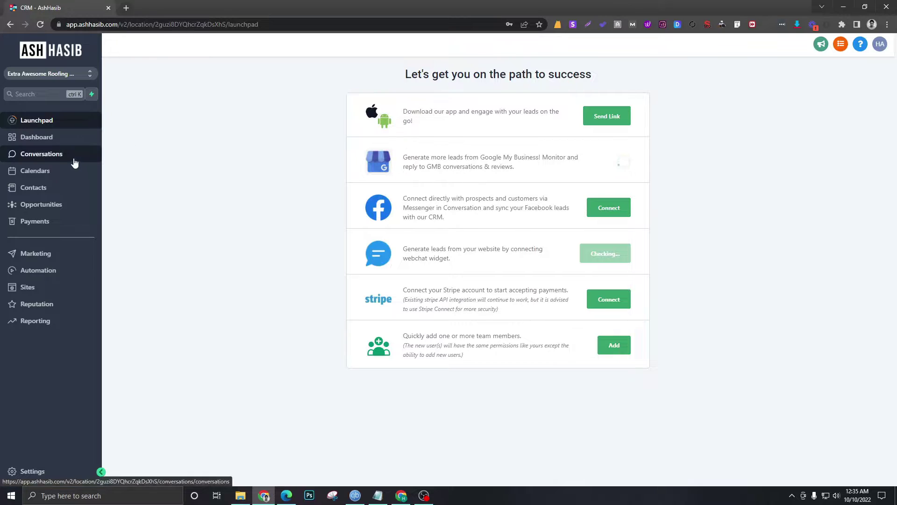
- From the dashboard, view the empty Conversations page's All, Recents and Unread tabs, ending on All
left_click(47, 138)
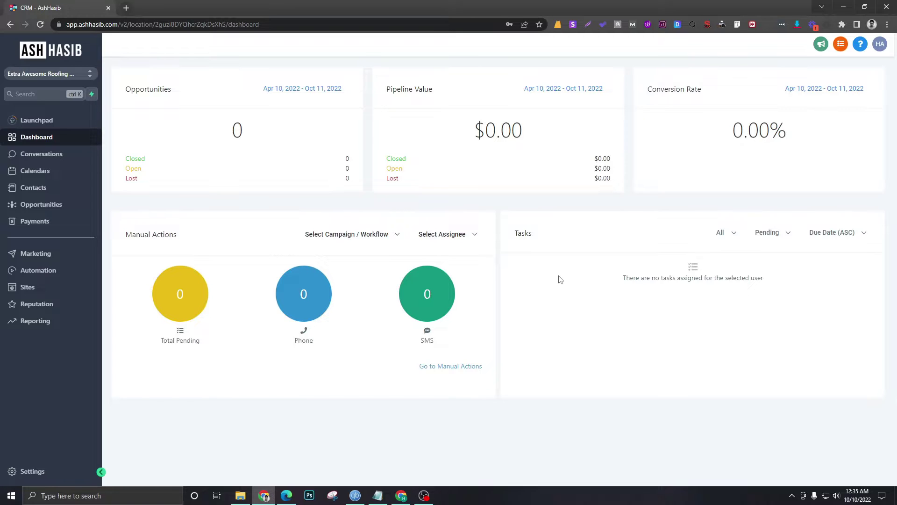
left_click(66, 156)
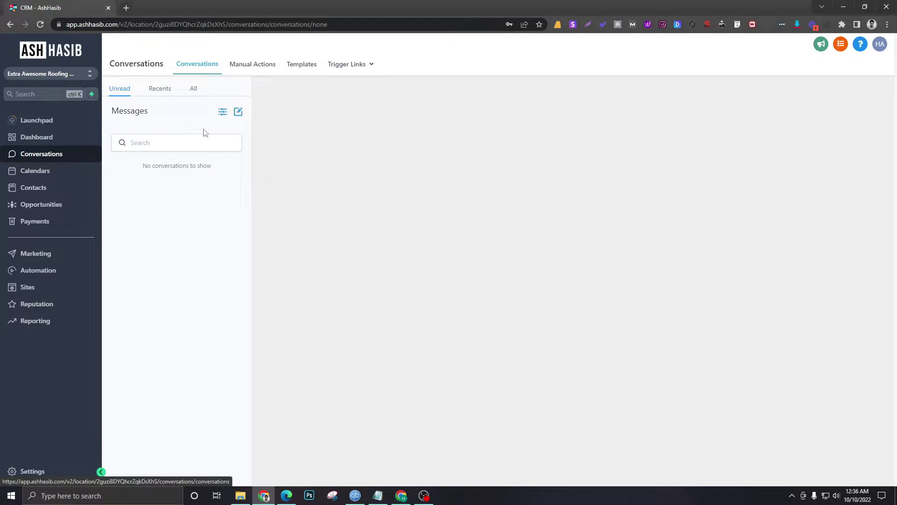
left_click(194, 89)
left_click(164, 93)
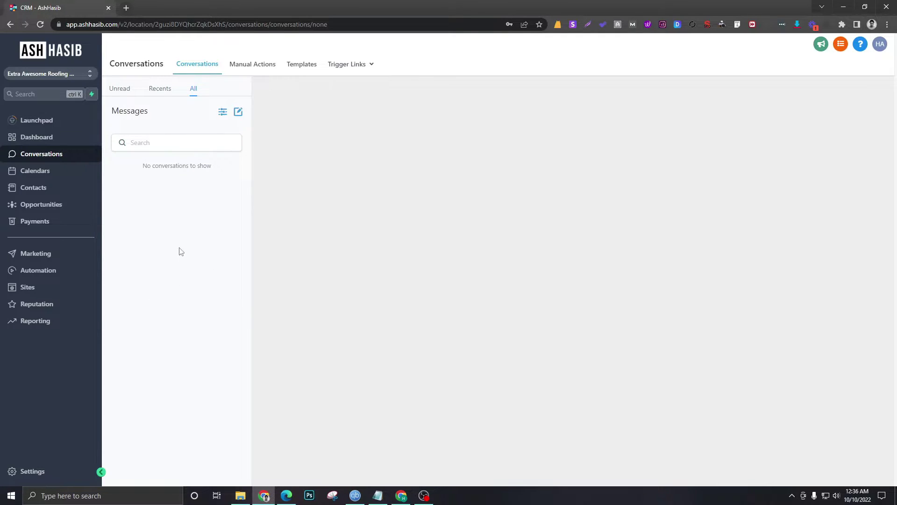
left_click(120, 89)
left_click(193, 92)
- Go to Calendars and check the My Calendar dropdown, which lists no calendars
left_click(40, 175)
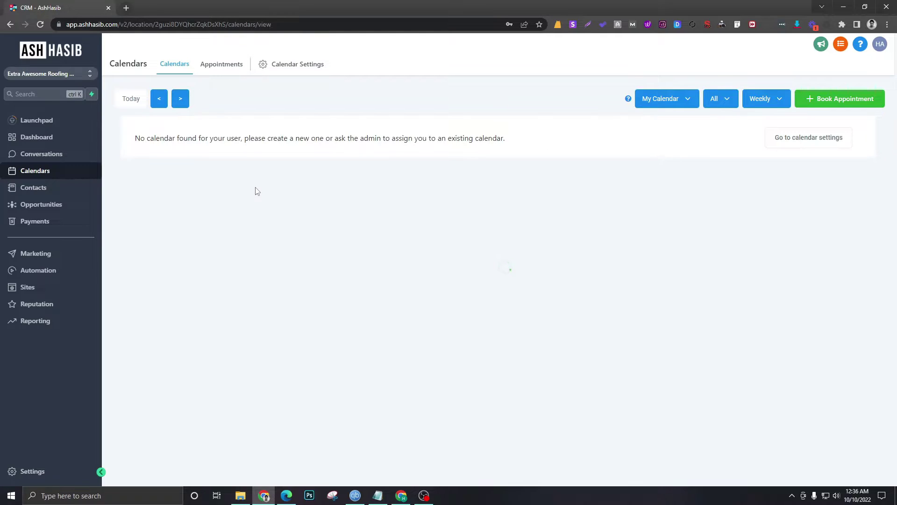
left_click(689, 100)
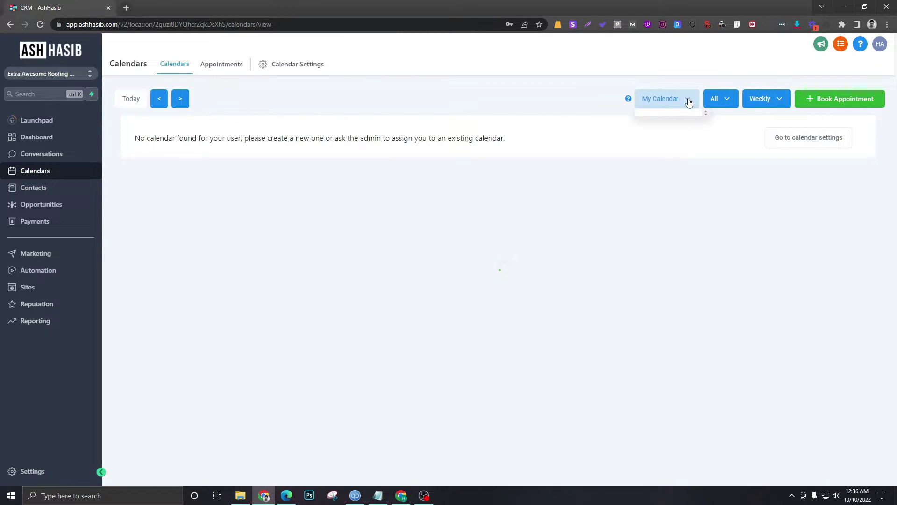
left_click(688, 99)
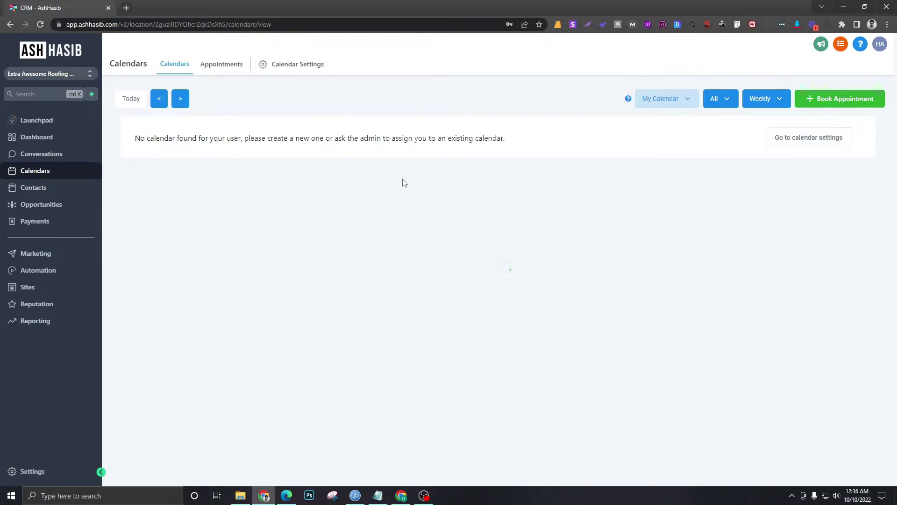
left_click(676, 99)
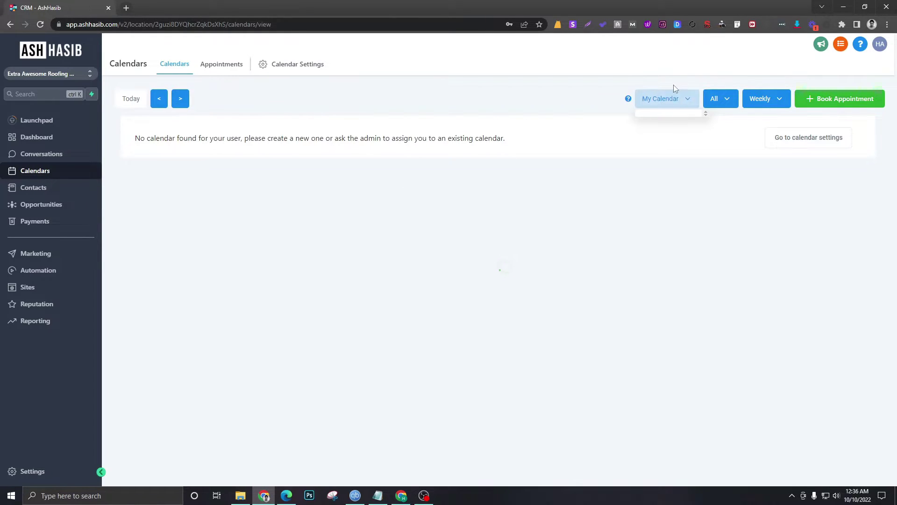
left_click(673, 100)
left_click(673, 99)
left_click(671, 98)
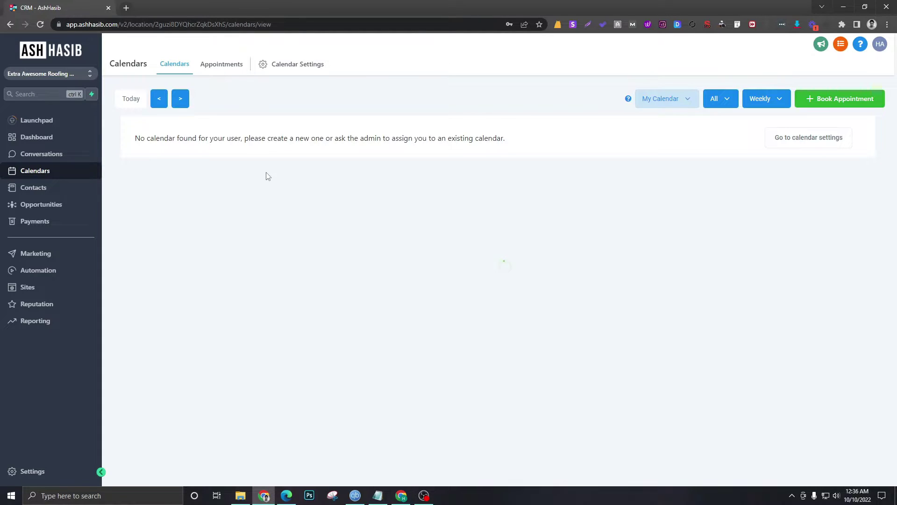
- Go to the empty Contacts list and browse the More Filters list before closing it
left_click(33, 191)
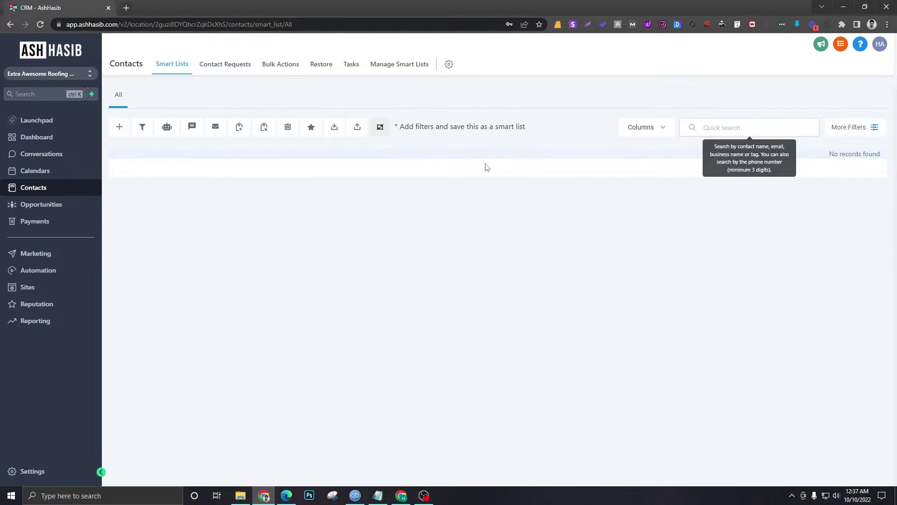
left_click(842, 132)
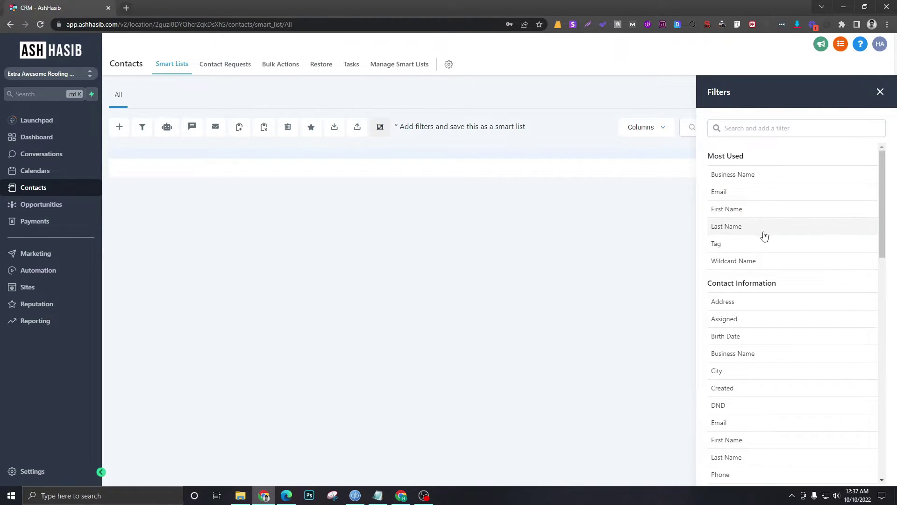
scroll(757, 245, "down", 2)
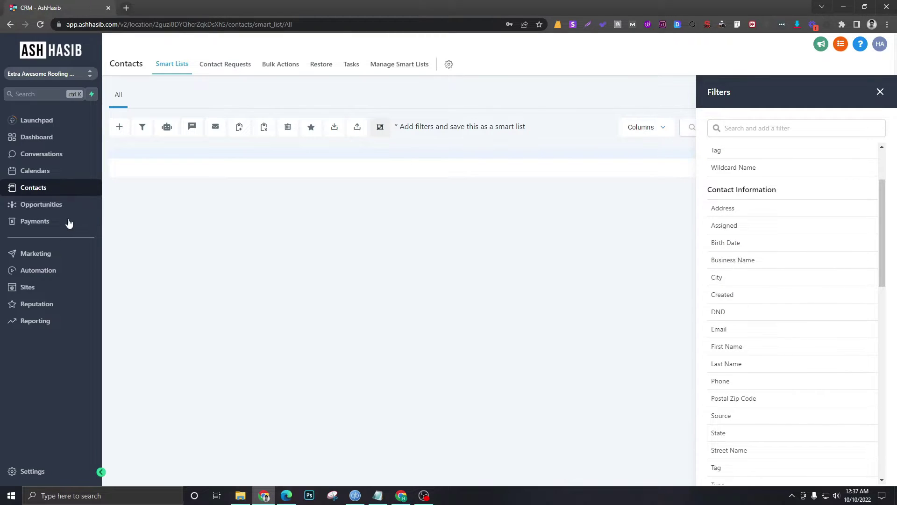
left_click(880, 92)
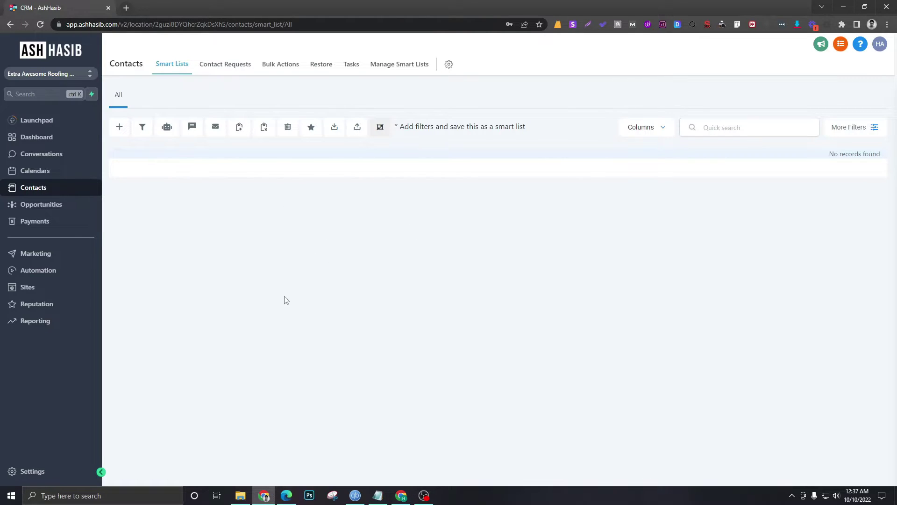
- Pass through Opportunities to the Payments Invoices page showing $0.00 due and overdue
left_click(35, 212)
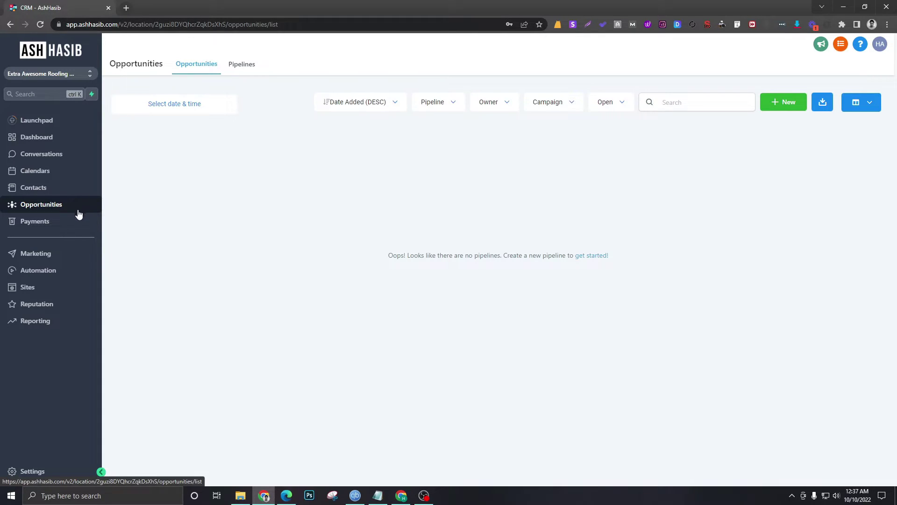
left_click(49, 225)
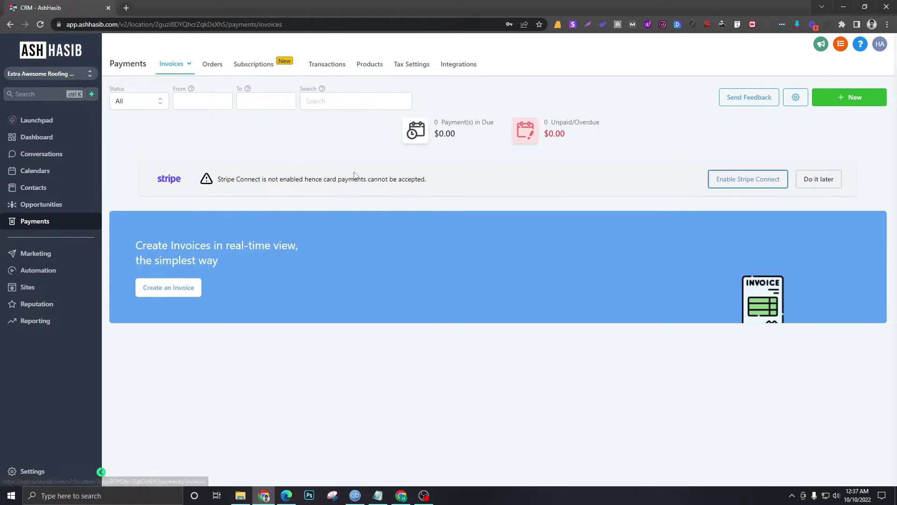
- Visit Marketing's Templates list and the Conversations inbox, then return to Marketing's Social Planner
left_click(51, 257)
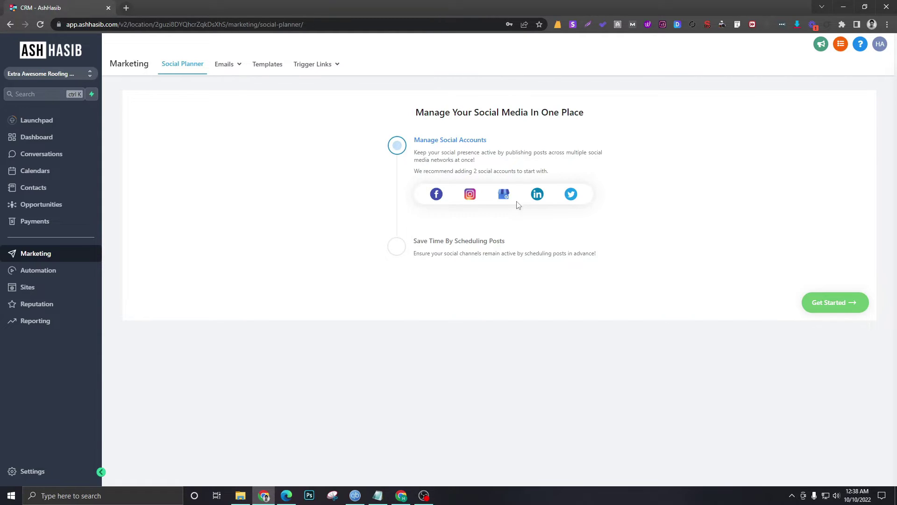
mouse_move(227, 70)
left_click(269, 71)
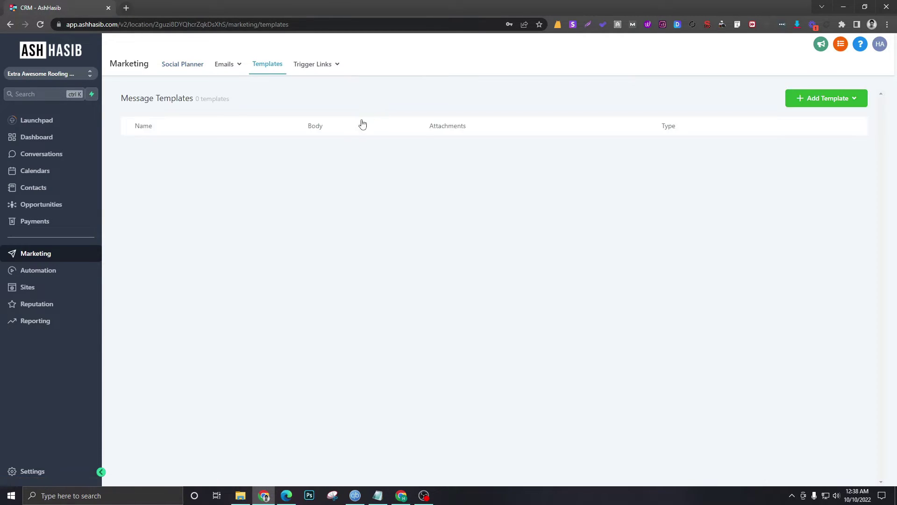
left_click(44, 156)
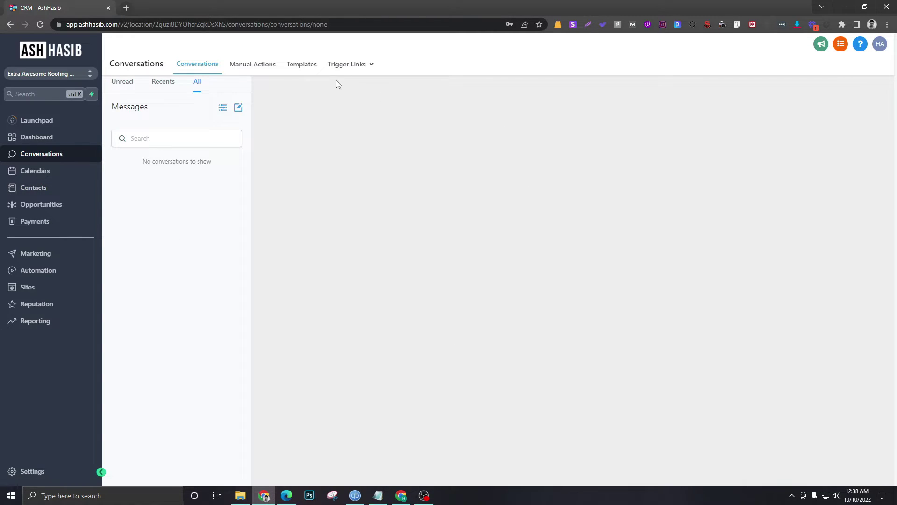
left_click(35, 254)
mouse_move(331, 64)
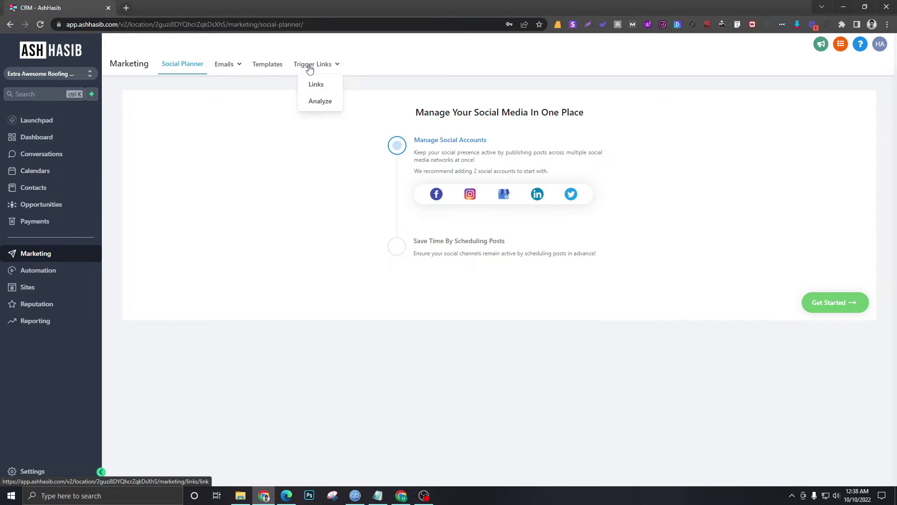
- Go to the Automation Workflows page, which shows no workflows found
left_click(52, 271)
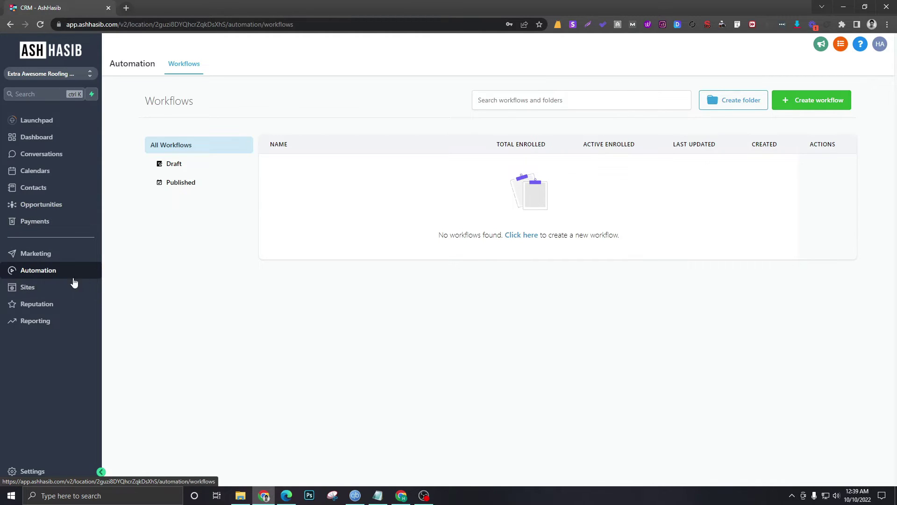
- Go from Sites funnels to the Blogs setup page and look over the neighbouring tabs
left_click(35, 289)
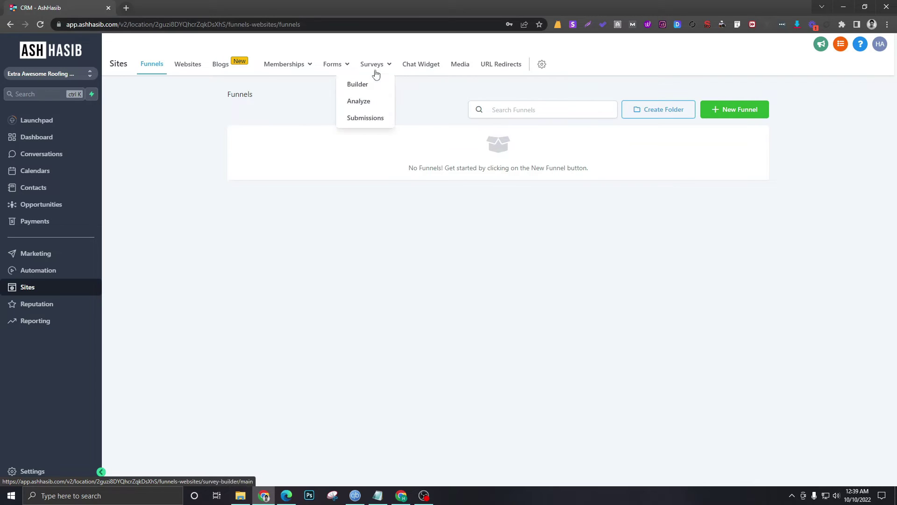
left_click(218, 71)
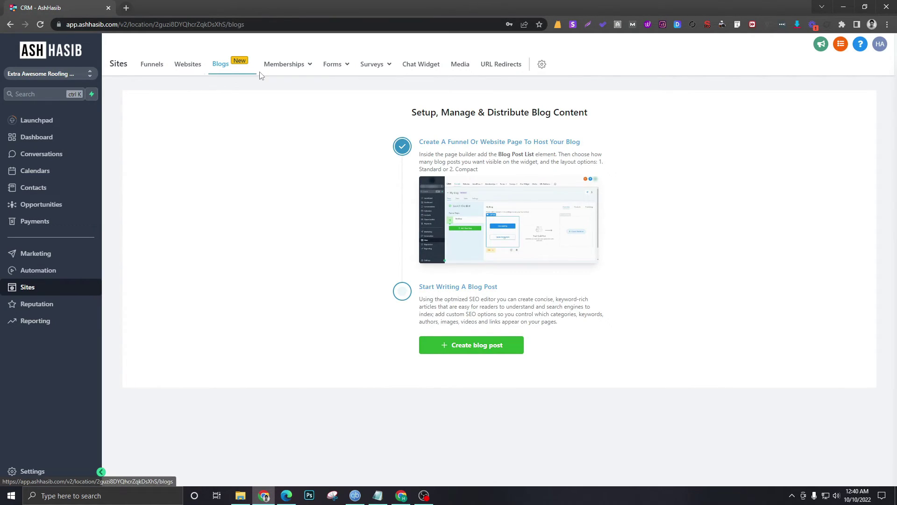
mouse_move(279, 70)
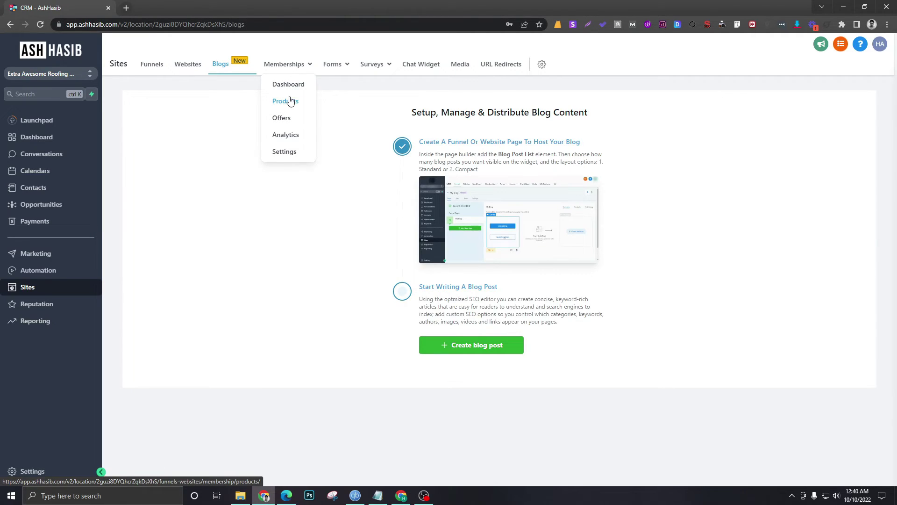
mouse_move(336, 65)
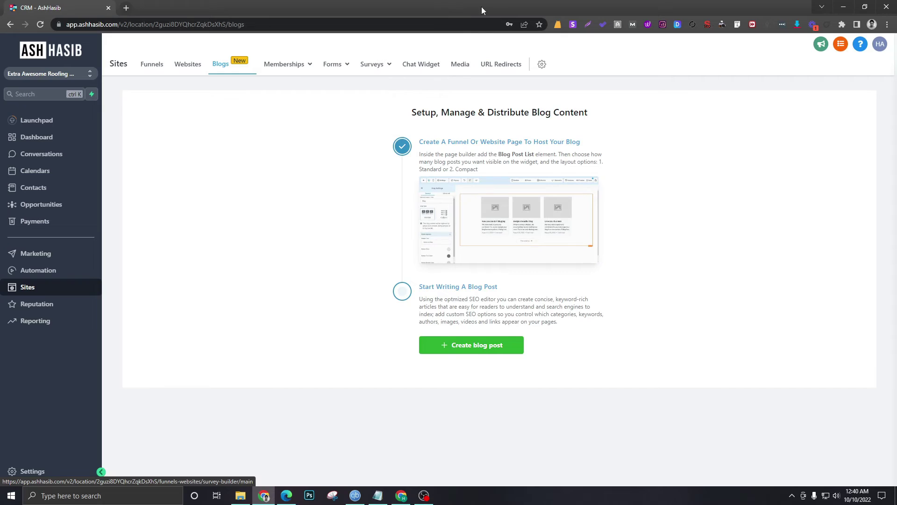
mouse_move(380, 67)
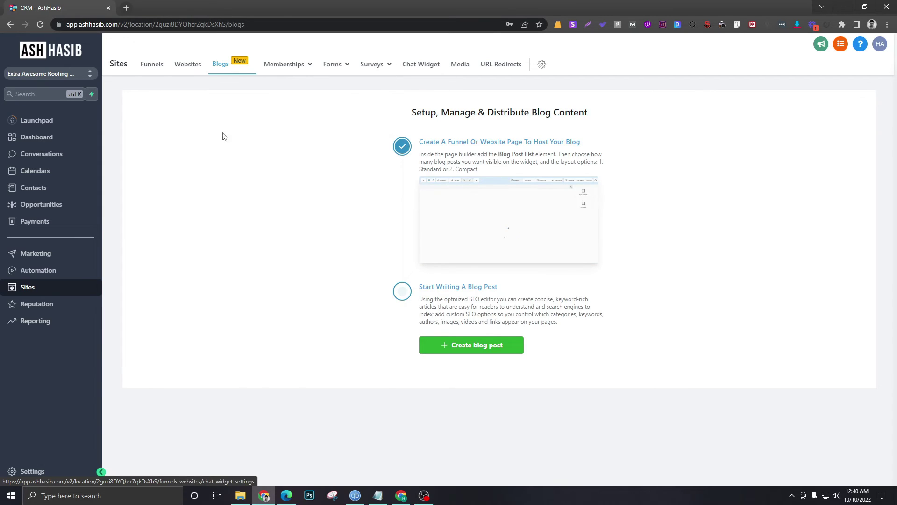
left_click(44, 310)
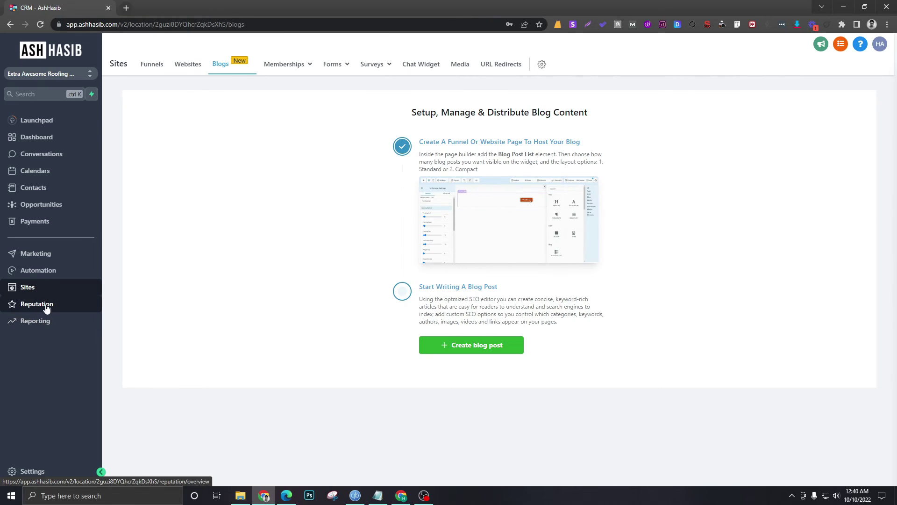
- Pass through Reputation and Reporting's Google Ads report to Call Reporting, showing 0 answered and missed
left_click(46, 307)
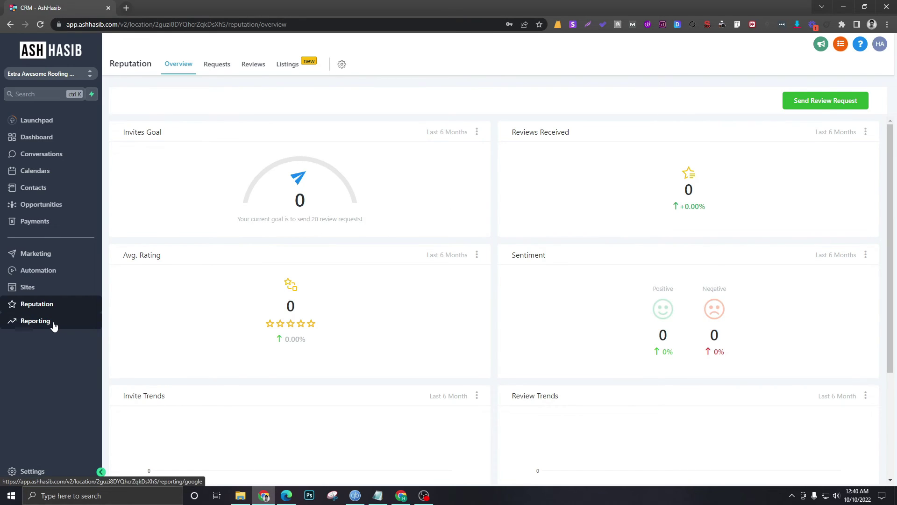
left_click(26, 323)
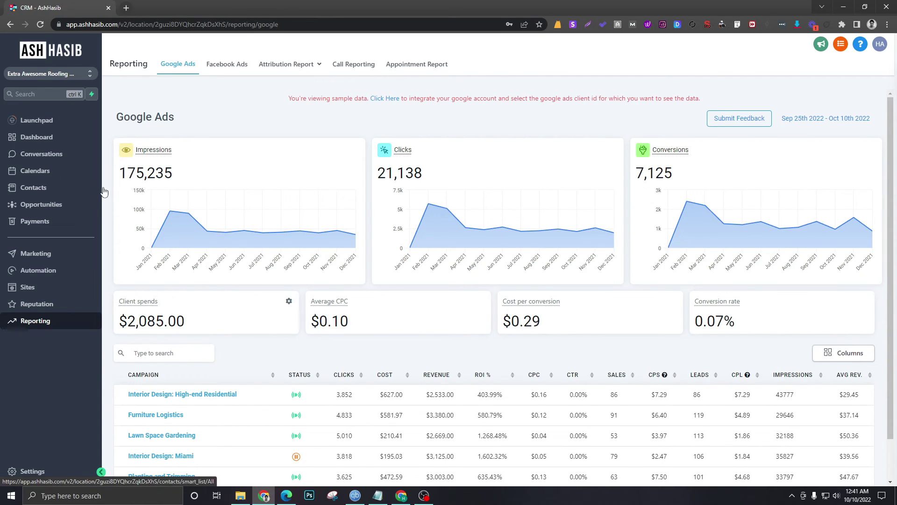
mouse_move(217, 210)
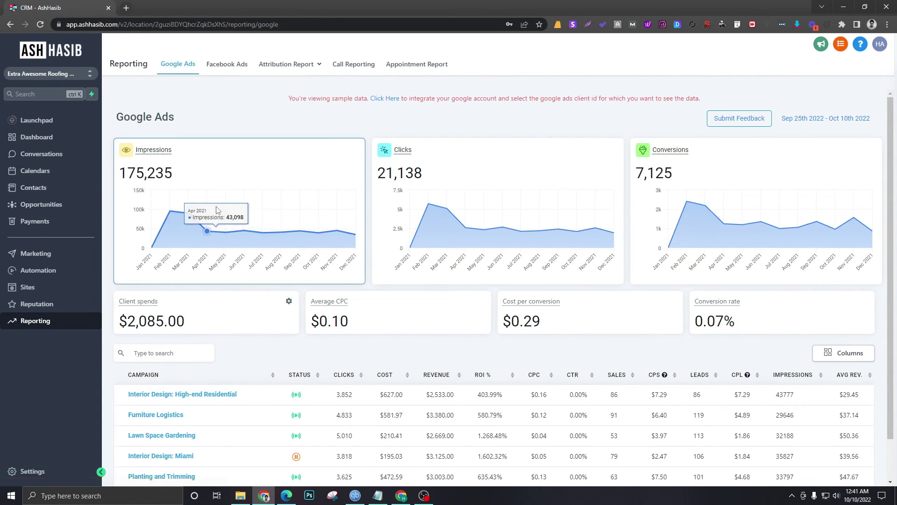
left_click(367, 71)
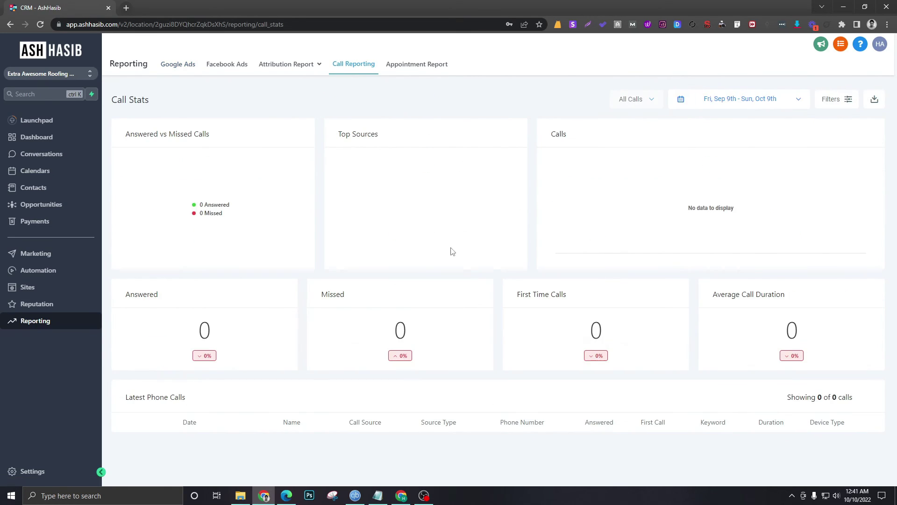